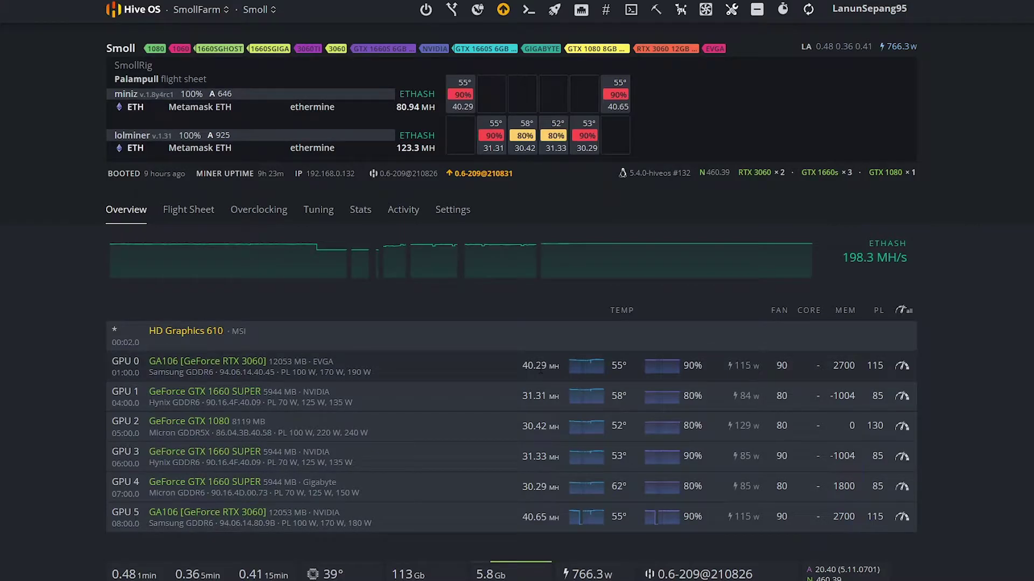
Read the Smoll rig's total Ethash hashrate of about 204 MH/s from the overview chart.
{"action": "mouse_move", "coordinate": [780, 255]}
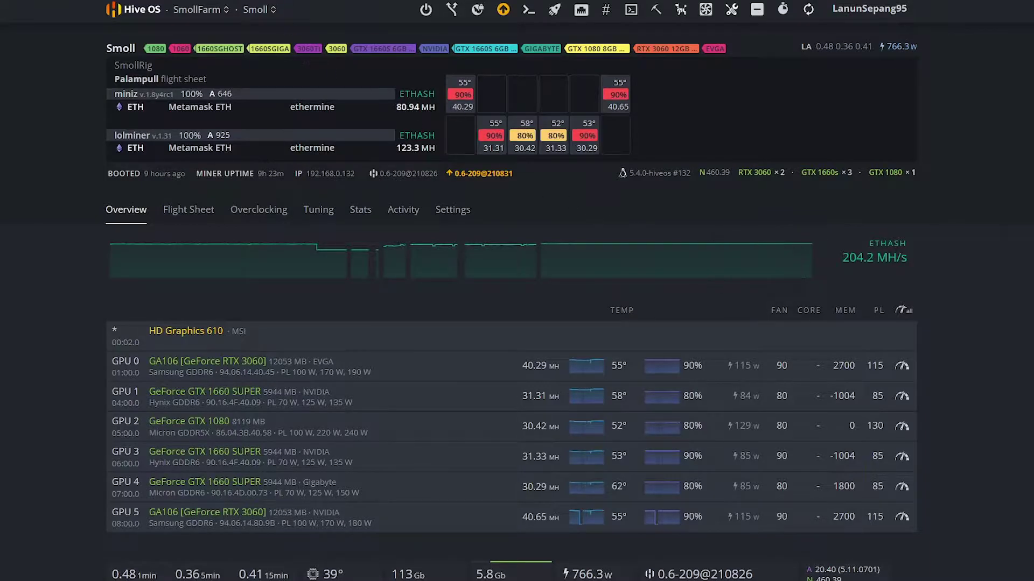
{"action": "key", "text": "ctrl+Tab"}
Keep the Ethash hashrate at 204.2 Mh/s and change the power from 800.0 W to 770 W.
{"action": "double_click", "coordinate": [139, 314]}
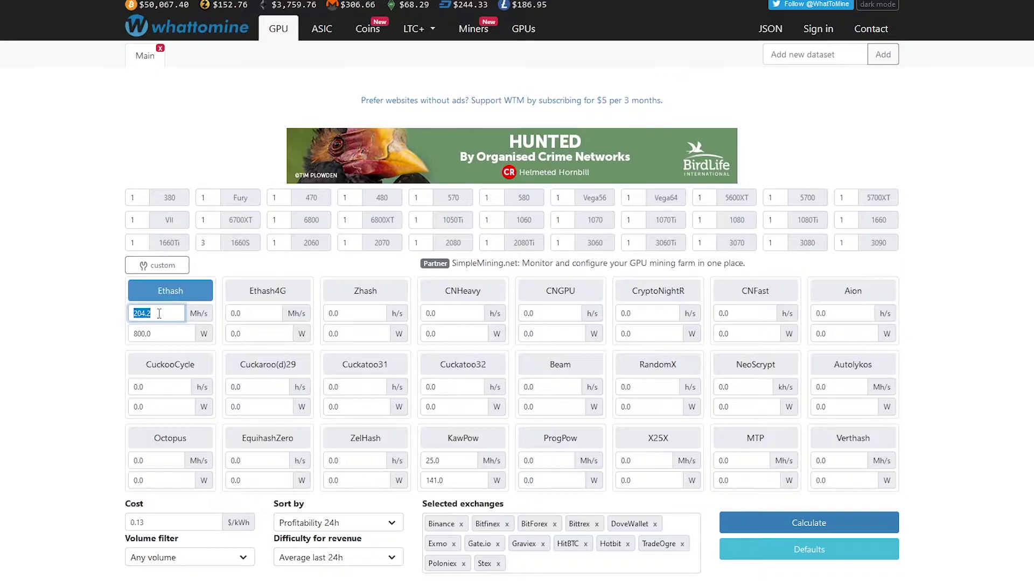
{"action": "double_click", "coordinate": [164, 332]}
{"action": "key", "text": "BackSpace"}
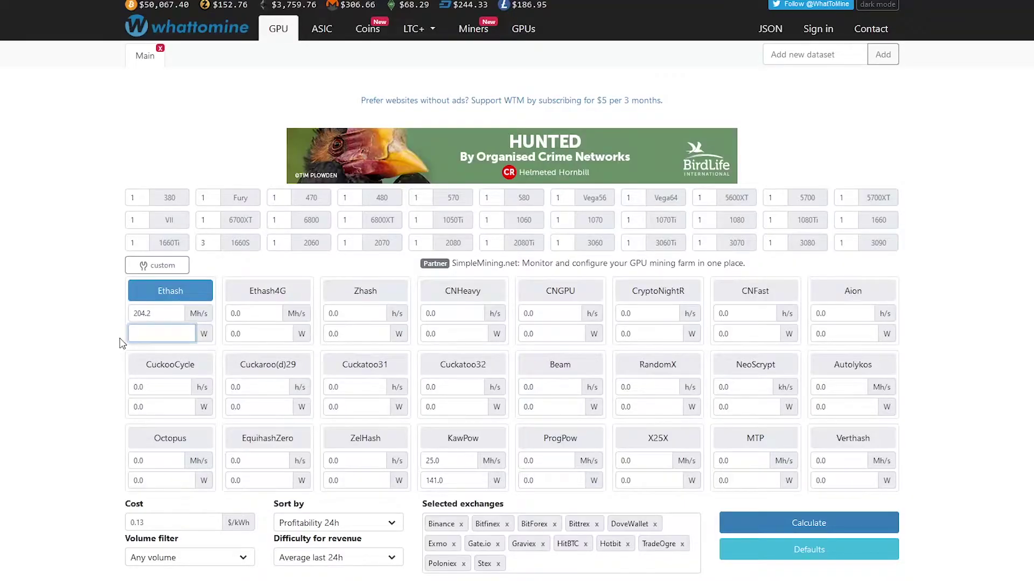
{"action": "type", "text": "7"}
{"action": "key", "text": "BackSpace"}
{"action": "type", "text": "60"}
{"action": "key", "text": "BackSpace"}
{"action": "key", "text": "BackSpace"}
{"action": "type", "text": "70"}
{"action": "scroll", "coordinate": [1012, 428], "scroll_direction": "down", "scroll_amount": 3}
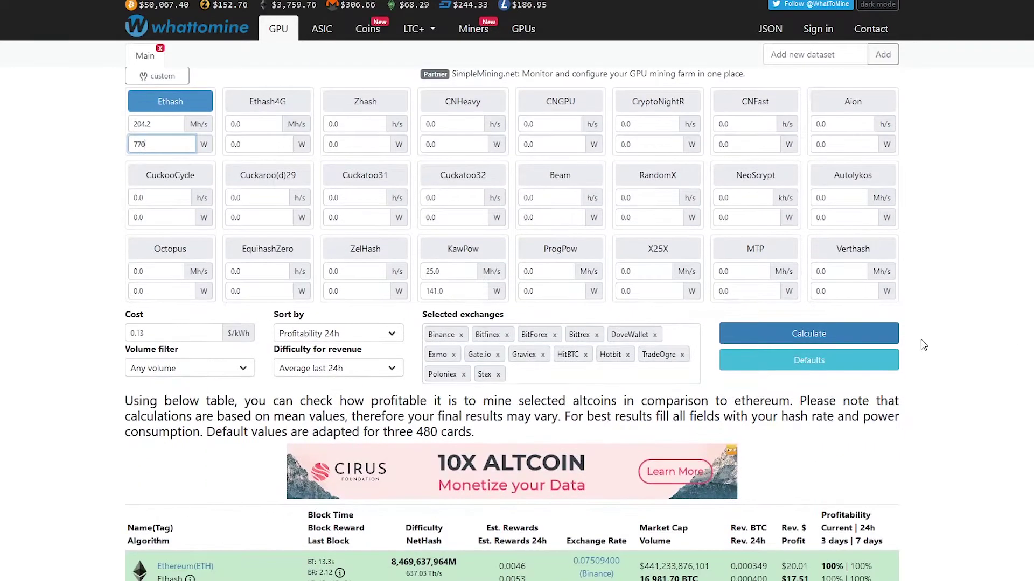
Recalculate with the new values, note Ethereum's $16.71 daily profit, and open its ETH calculator.
{"action": "left_click", "coordinate": [875, 341]}
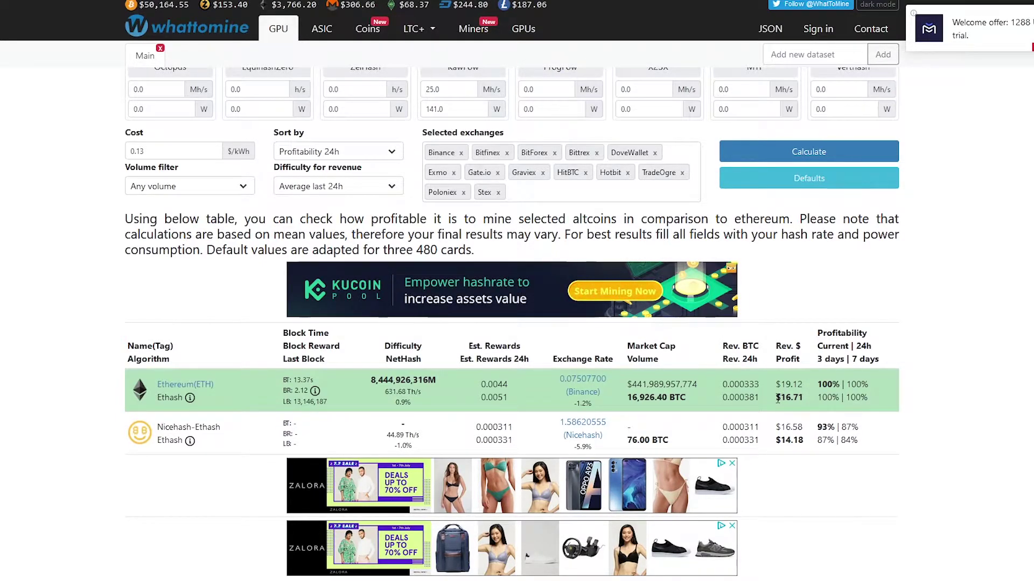
{"action": "left_click_drag", "start_coordinate": [775, 399], "coordinate": [806, 403]}
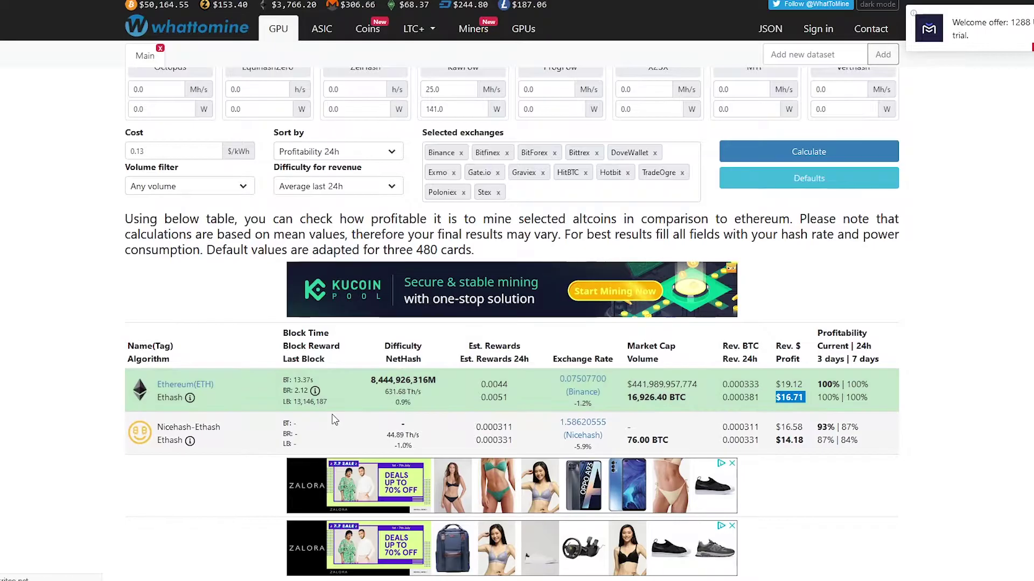
{"action": "left_click", "coordinate": [333, 420]}
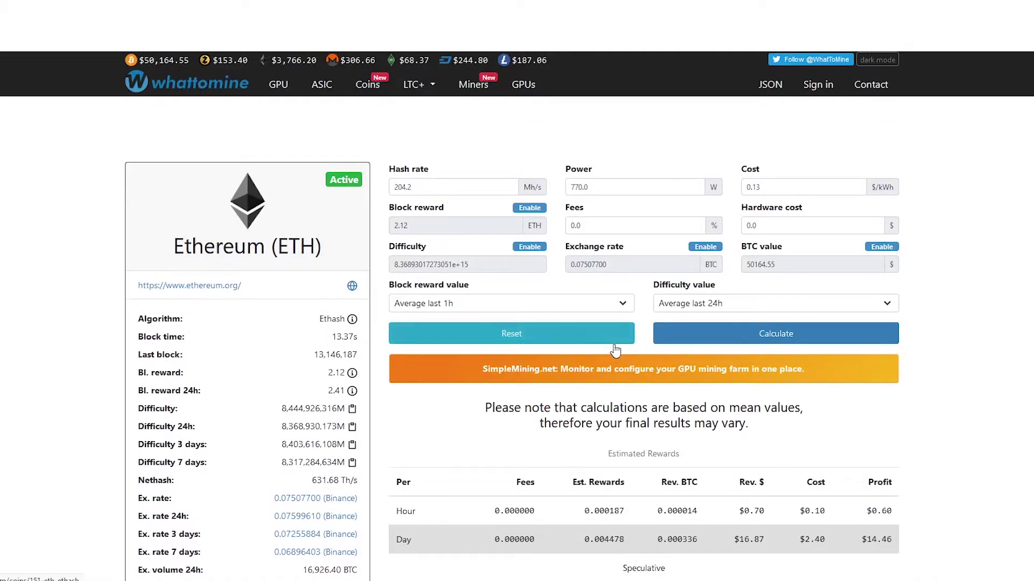
Read Ethereum's $14.46 daily and $433.93 monthly profit in the Estimated Rewards table.
{"action": "scroll", "coordinate": [779, 365], "scroll_direction": "down", "scroll_amount": 3}
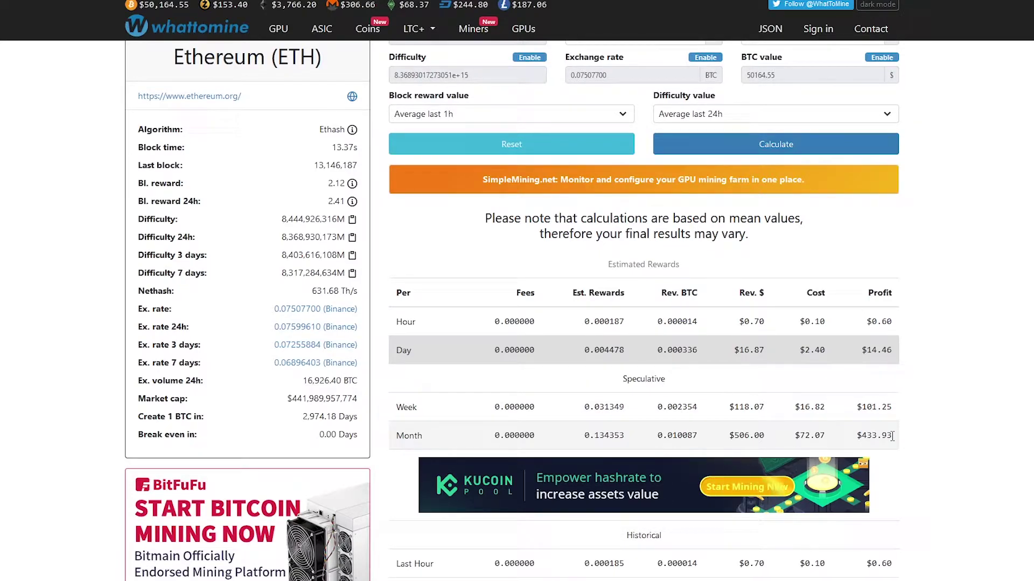
{"action": "left_click_drag", "start_coordinate": [892, 437], "coordinate": [855, 436]}
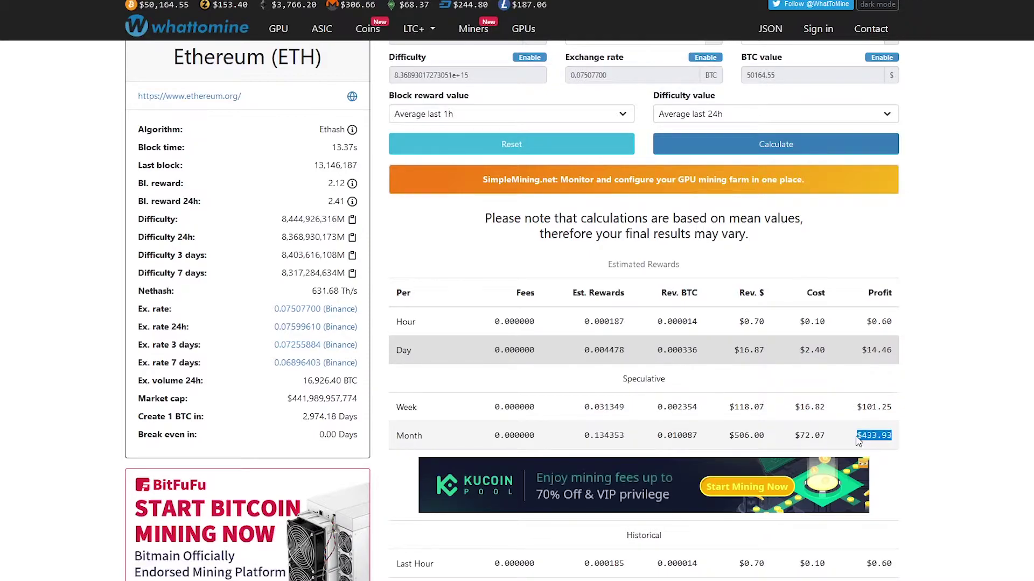
{"action": "left_click", "coordinate": [818, 407]}
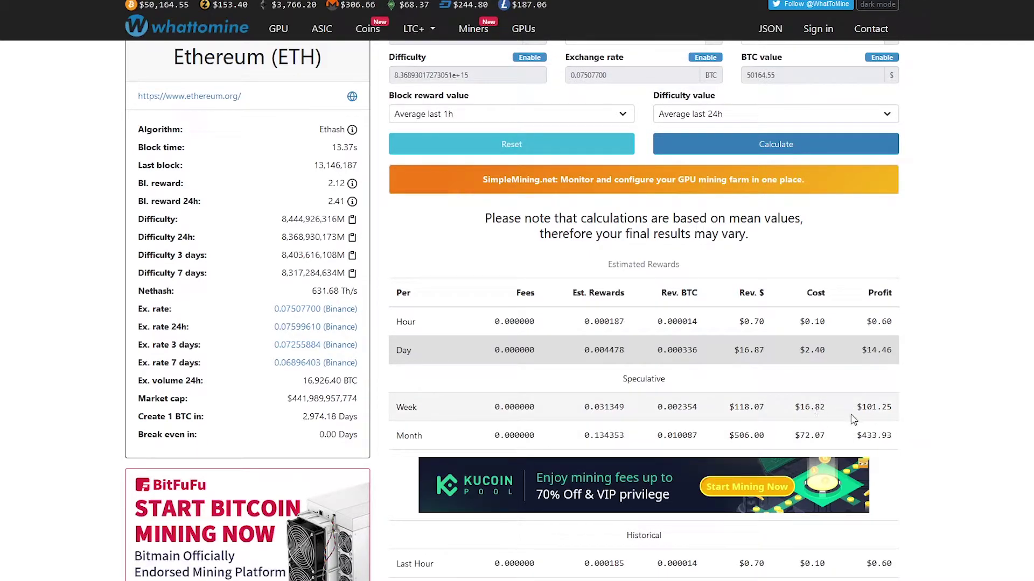
Return to the Smoll rig overview showing six GPUs hashing at 203.3 MH/s.
{"action": "scroll", "coordinate": [888, 410], "scroll_direction": "down", "scroll_amount": 3}
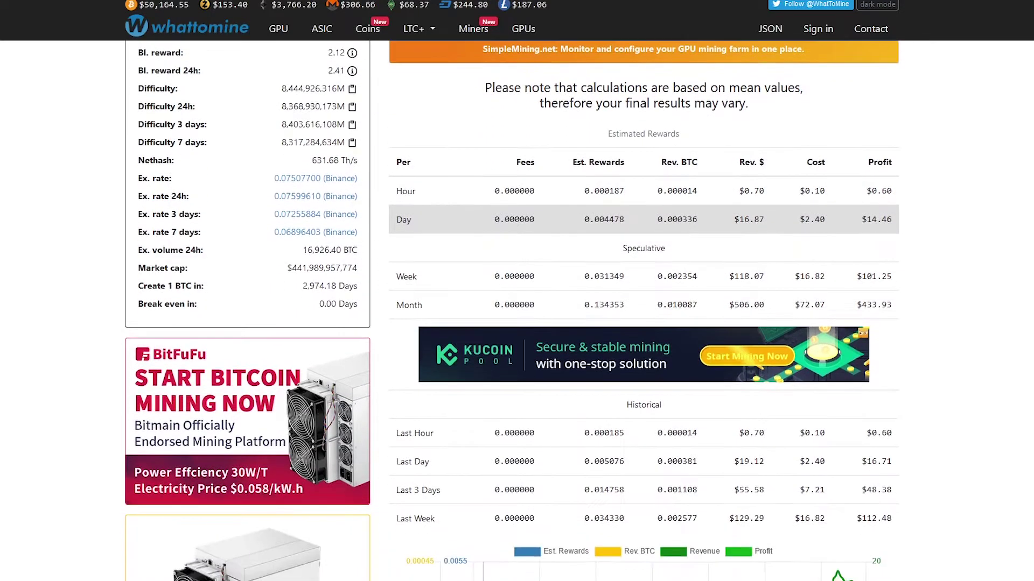
{"action": "scroll", "coordinate": [512, 311], "scroll_direction": "up", "scroll_amount": 2}
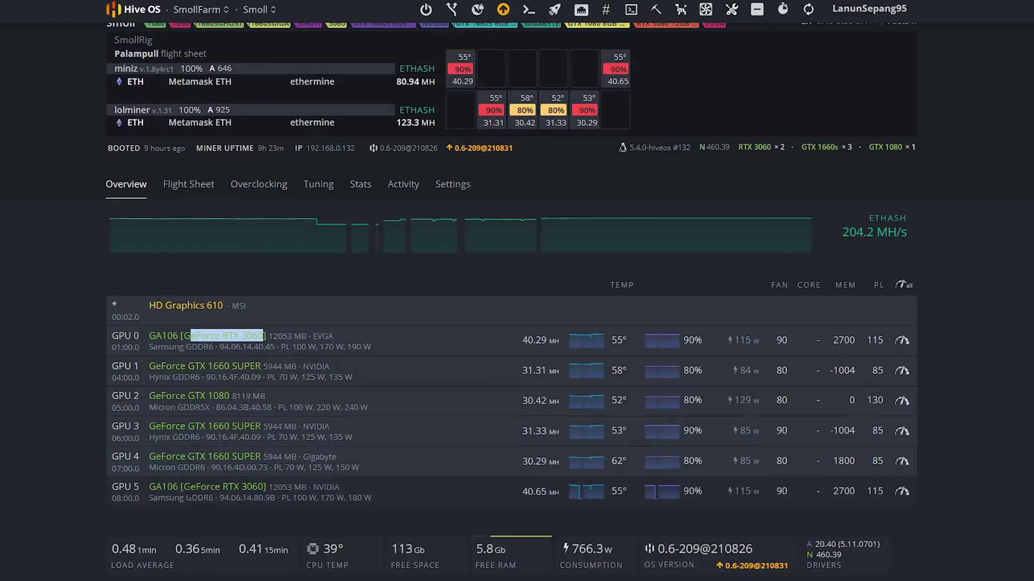
{"action": "left_click_drag", "start_coordinate": [195, 487], "coordinate": [246, 487]}
{"action": "left_click", "coordinate": [249, 492]}
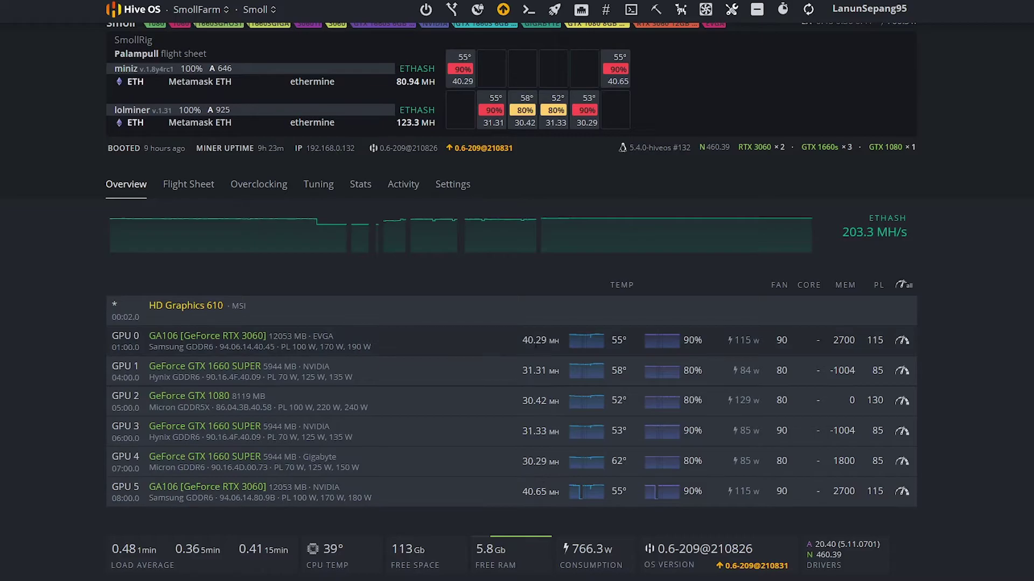
{"action": "left_click_drag", "start_coordinate": [521, 337], "coordinate": [560, 341]}
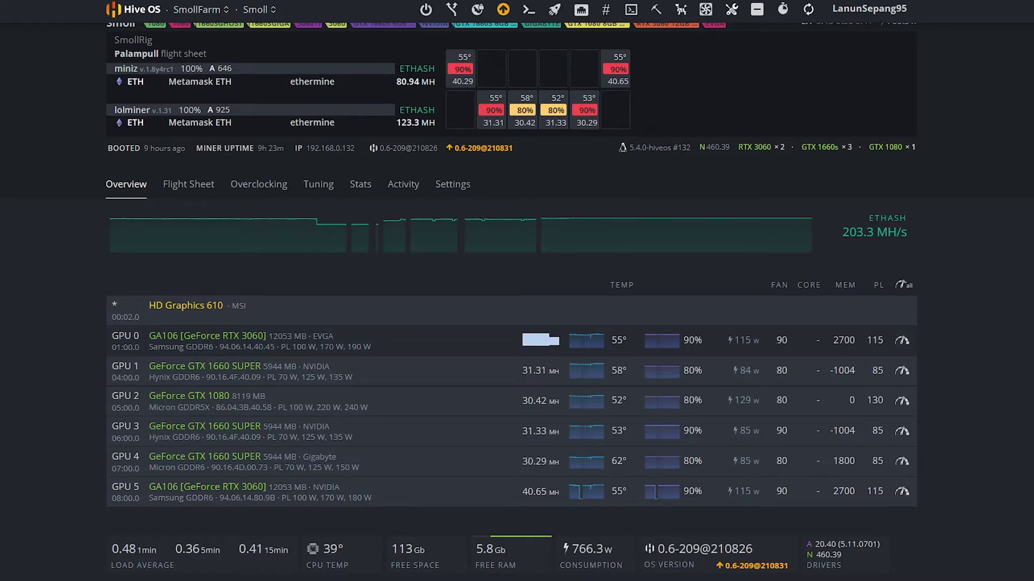
{"action": "left_click", "coordinate": [425, 339]}
{"action": "left_click_drag", "start_coordinate": [521, 491], "coordinate": [557, 491]}
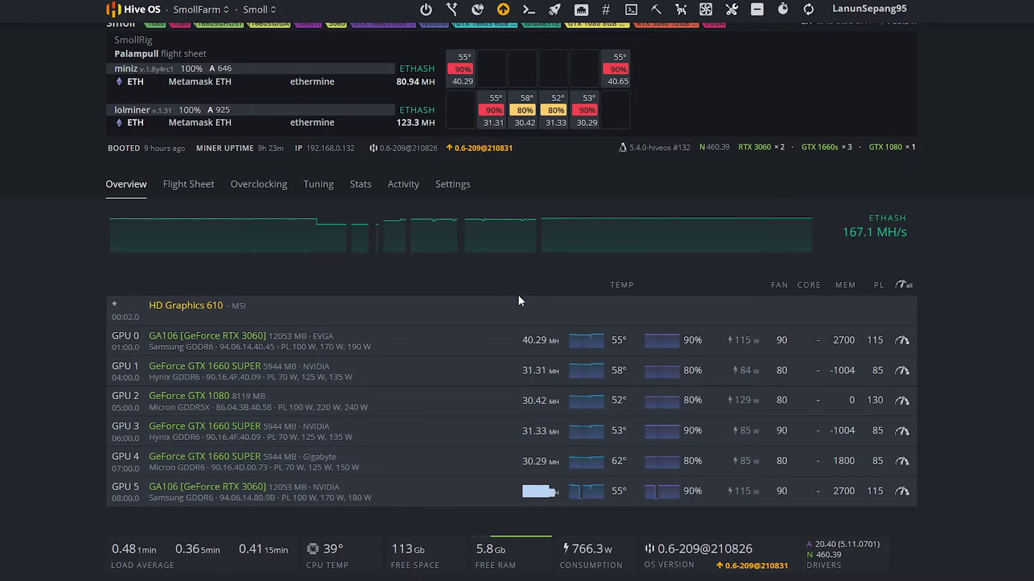
{"action": "left_click_drag", "start_coordinate": [522, 339], "coordinate": [560, 341]}
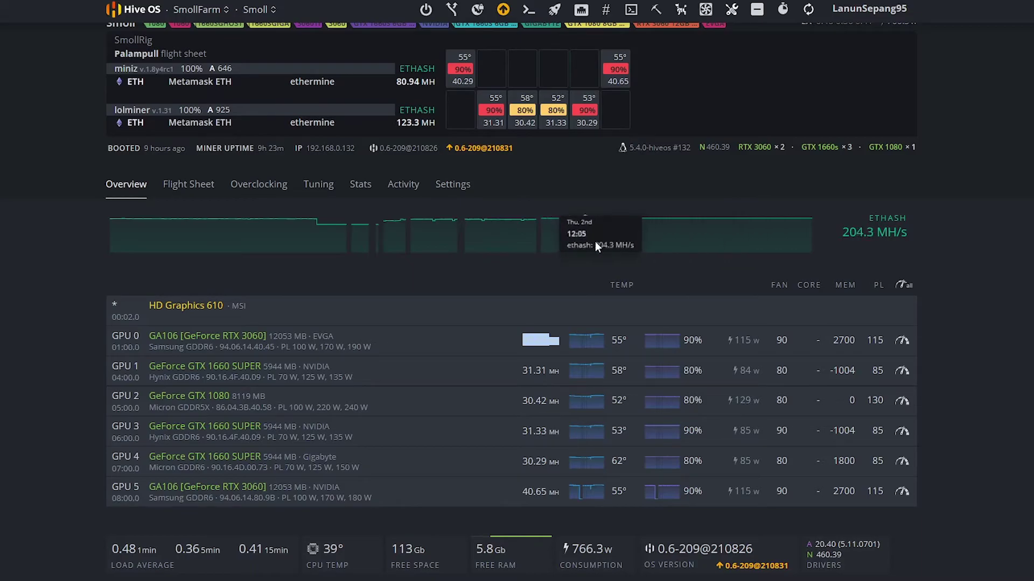
{"action": "scroll", "coordinate": [782, 221], "scroll_direction": "down", "scroll_amount": 1}
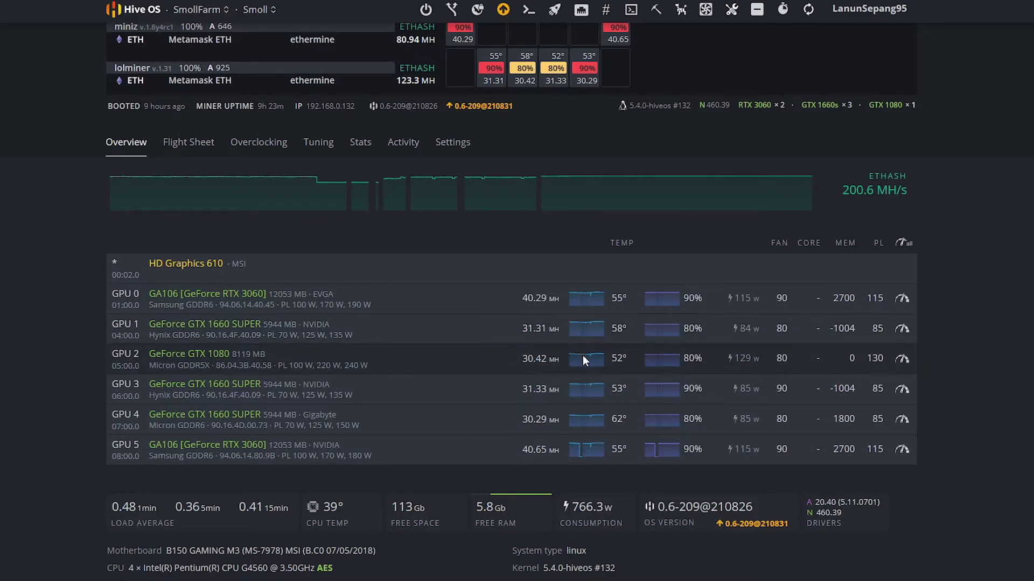
{"action": "scroll", "coordinate": [582, 355], "scroll_direction": "down", "scroll_amount": 2}
{"action": "scroll", "coordinate": [512, 302], "scroll_direction": "up", "scroll_amount": 2}
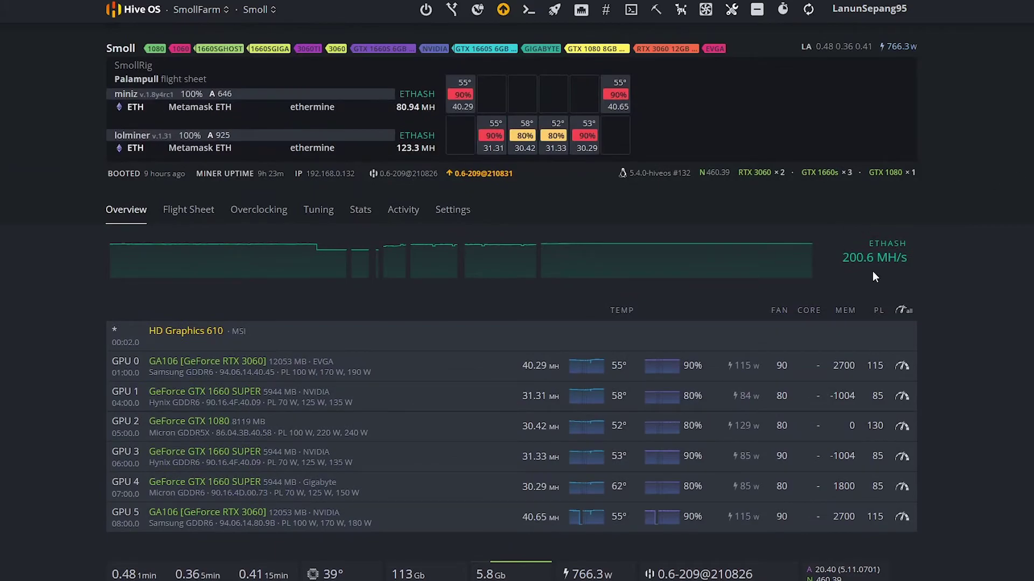
{"action": "scroll", "coordinate": [512, 302], "scroll_direction": "down", "scroll_amount": 1}
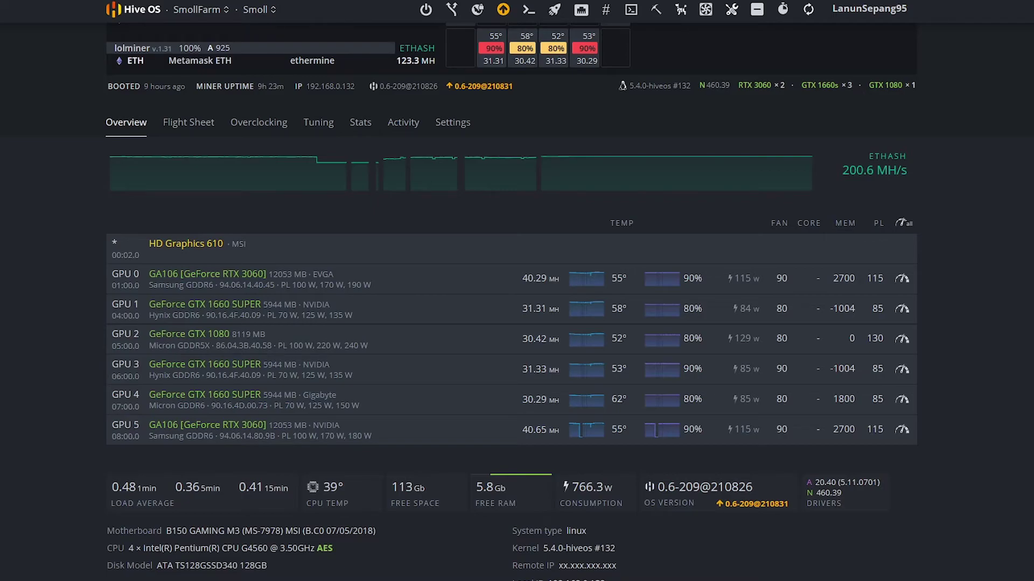
{"action": "scroll", "coordinate": [511, 301], "scroll_direction": "down", "scroll_amount": 2}
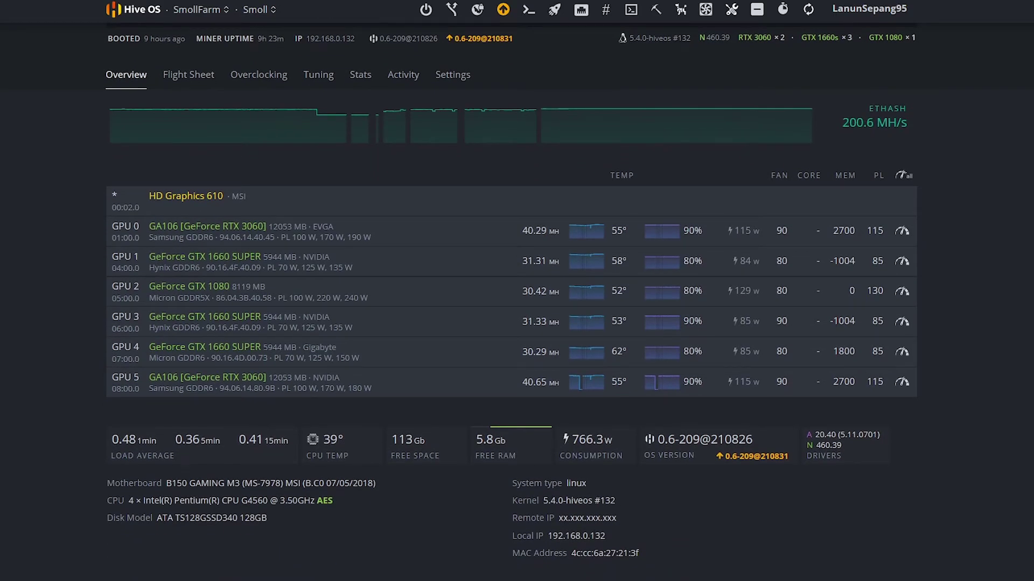
{"action": "scroll", "coordinate": [1010, 175], "scroll_direction": "up", "scroll_amount": 3}
{"action": "mouse_move", "coordinate": [722, 254]}
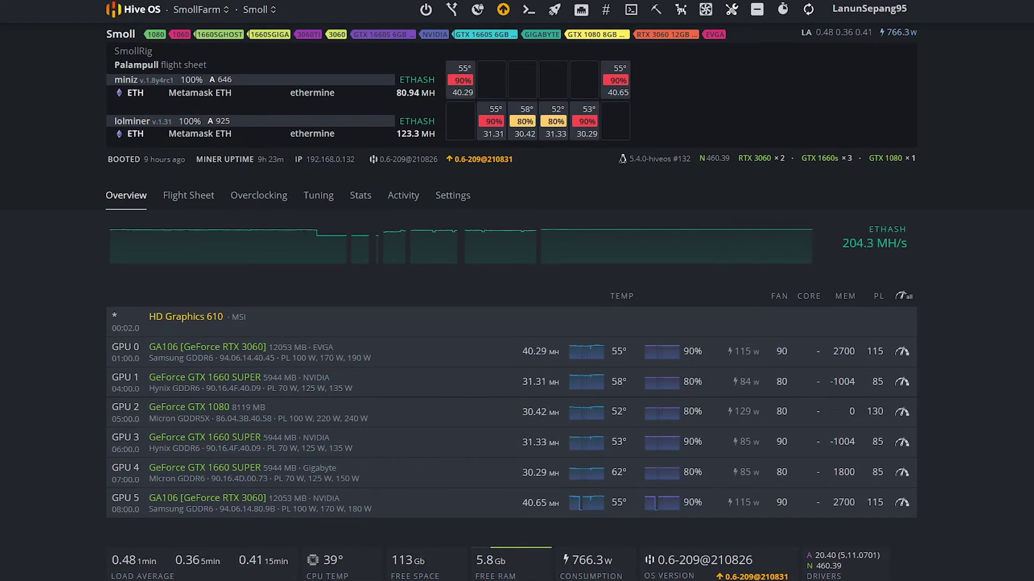
{"action": "scroll", "coordinate": [928, 146], "scroll_direction": "down", "scroll_amount": 1}
{"action": "mouse_move", "coordinate": [646, 232]}
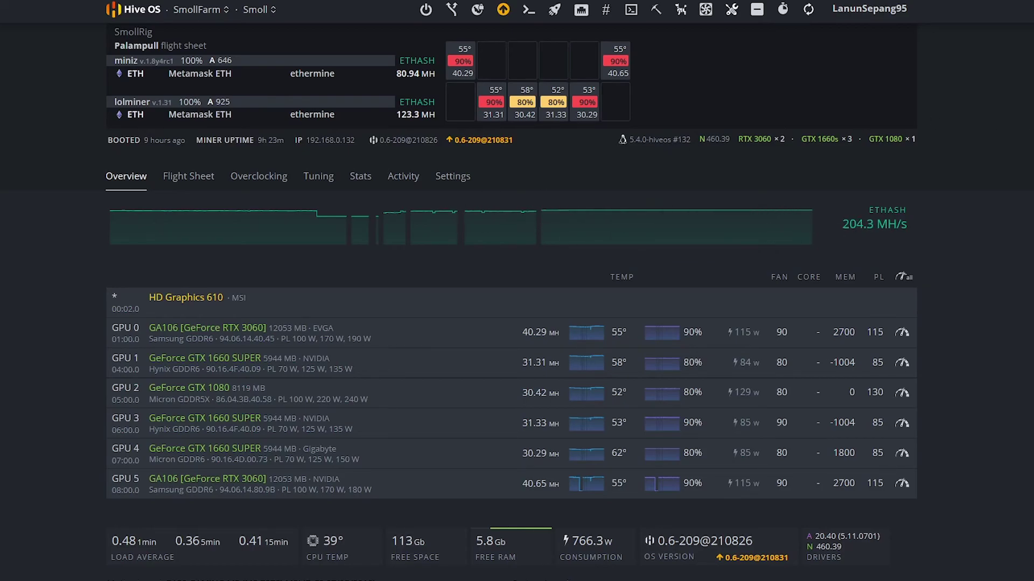
{"action": "scroll", "coordinate": [511, 291], "scroll_direction": "up", "scroll_amount": 1}
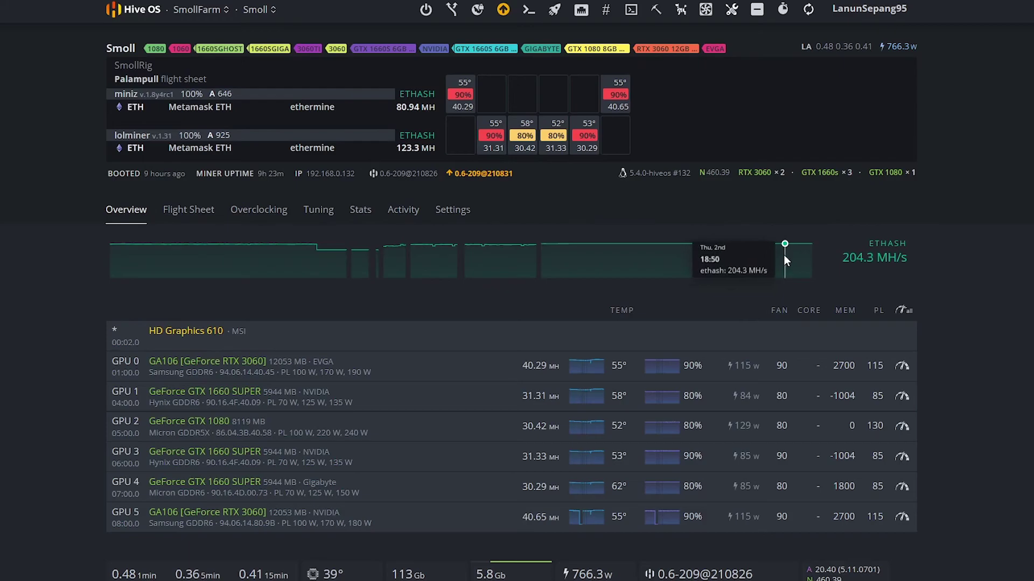
{"action": "scroll", "coordinate": [780, 266], "scroll_direction": "down", "scroll_amount": 1}
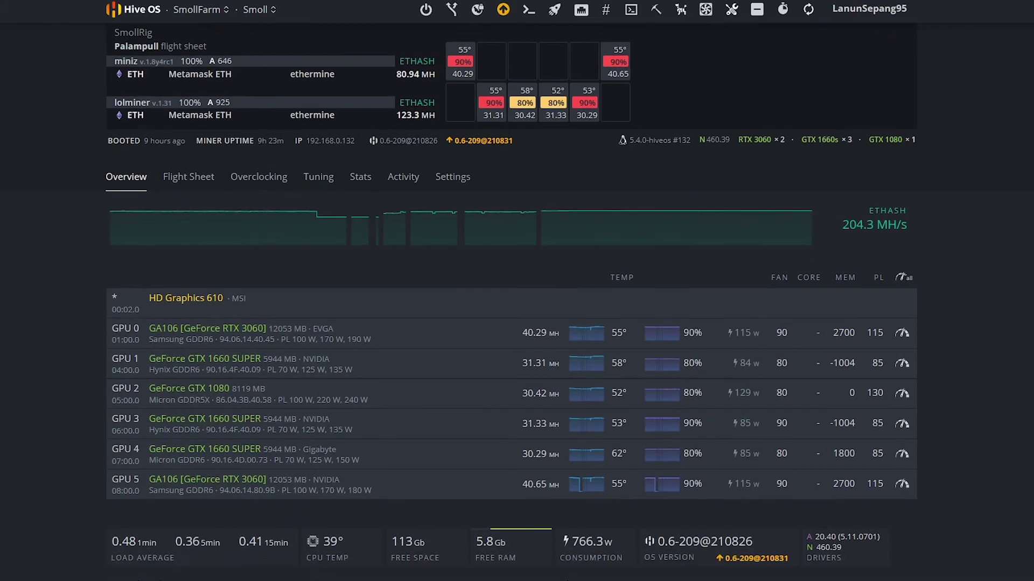
{"action": "scroll", "coordinate": [654, 269], "scroll_direction": "down", "scroll_amount": 5}
{"action": "scroll", "coordinate": [655, 269], "scroll_direction": "up", "scroll_amount": 6}
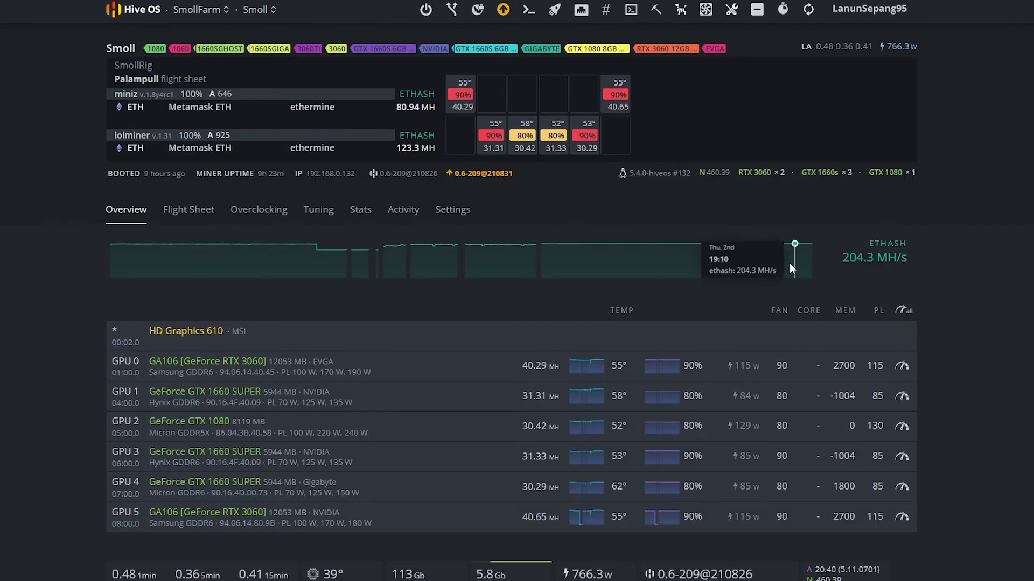